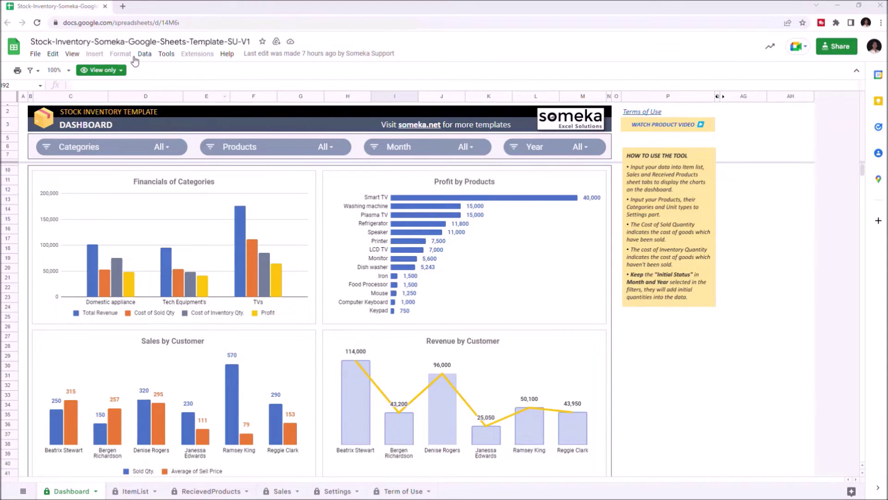
# Make an editable copy of the stock inventory template via File > Make a copy.
pyautogui.click(35, 53)
pyautogui.click(54, 115)
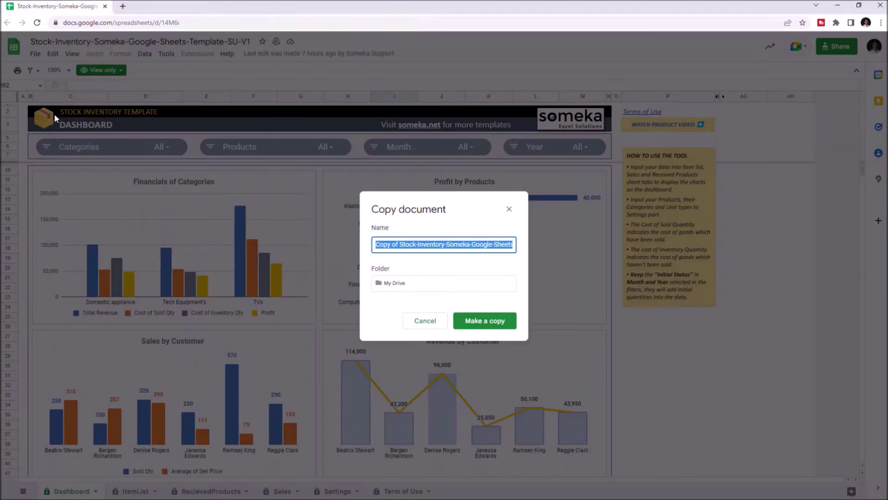
pyautogui.click(513, 321)
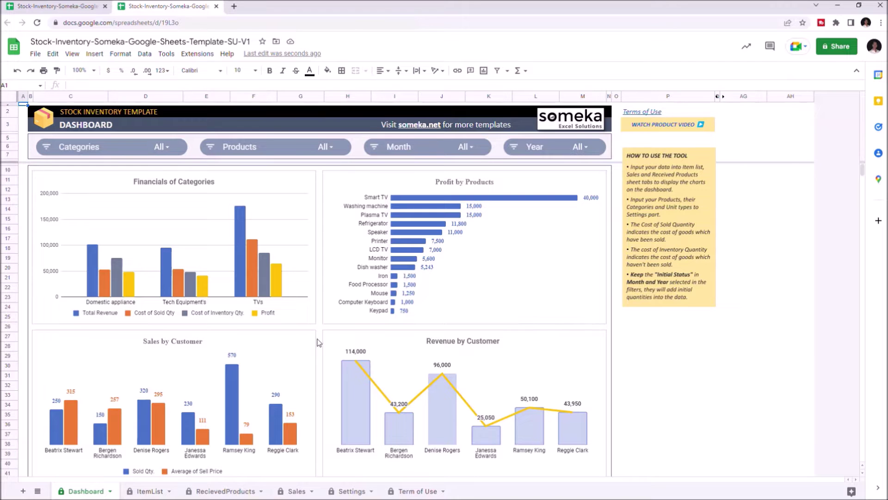
# Browse the ItemList, RecievedProducts and Sales sheets, ending on Settings.
pyautogui.click(154, 494)
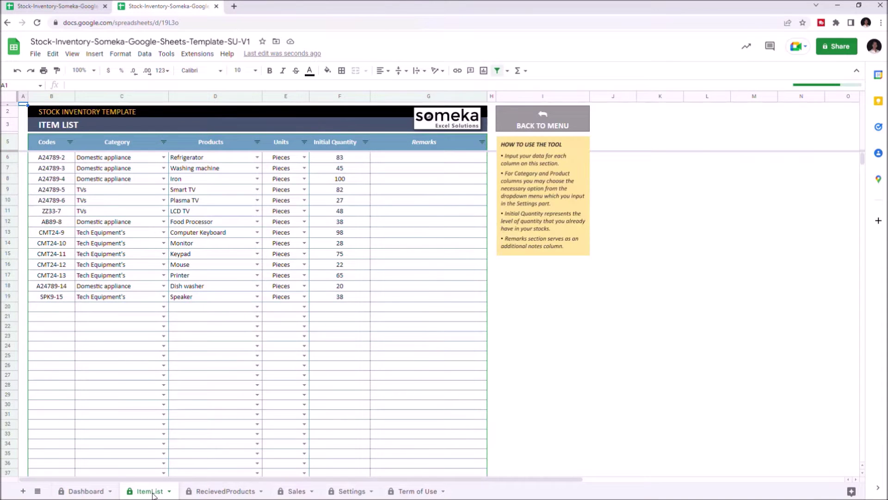
pyautogui.click(226, 493)
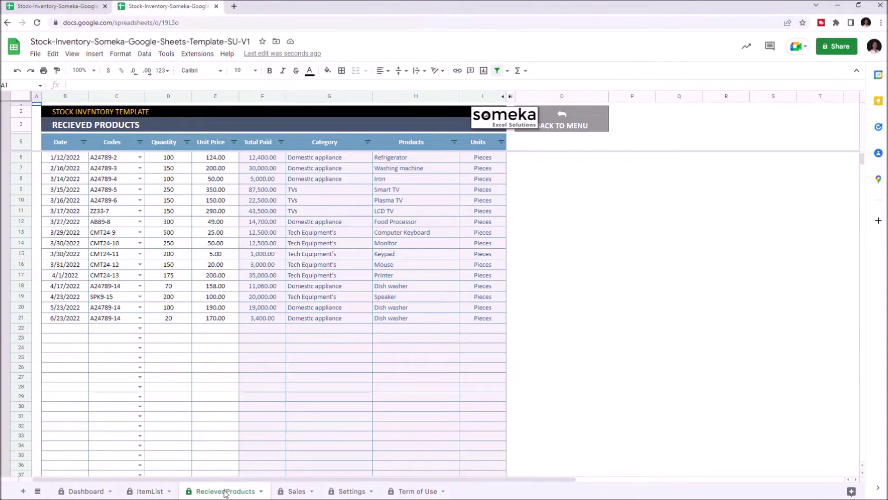
pyautogui.click(289, 493)
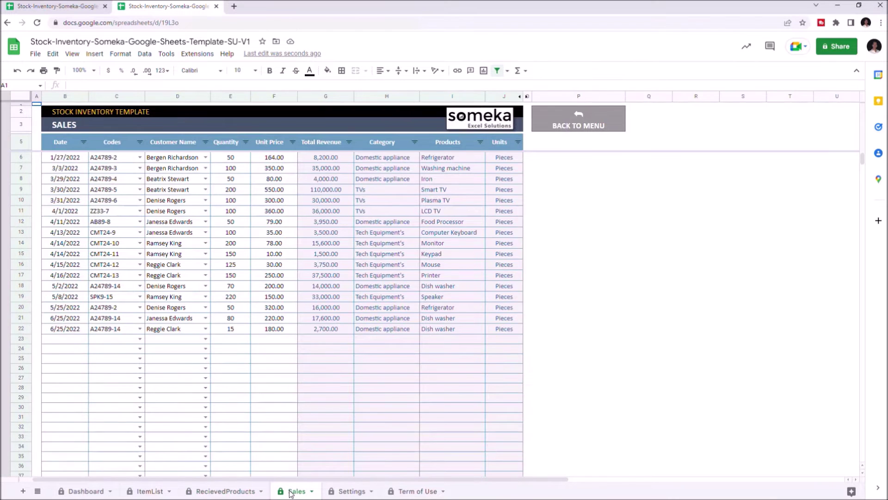
pyautogui.click(335, 492)
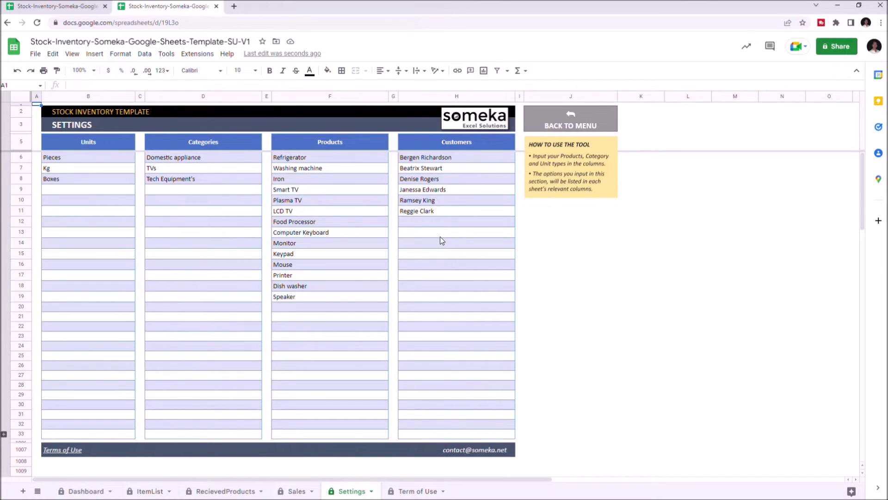
# Enter 'New TV' in Settings cell F20 and the new customer's name in H12.
pyautogui.click(316, 308)
pyautogui.write('New TV')
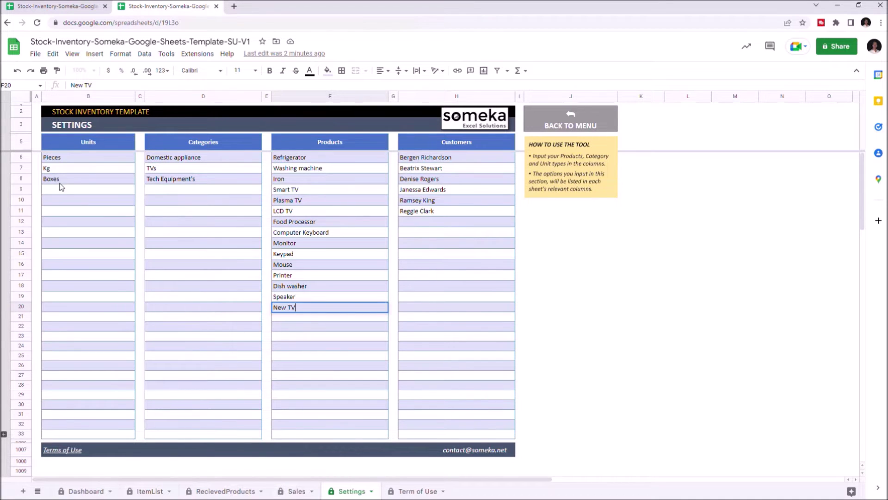
pyautogui.click(436, 222)
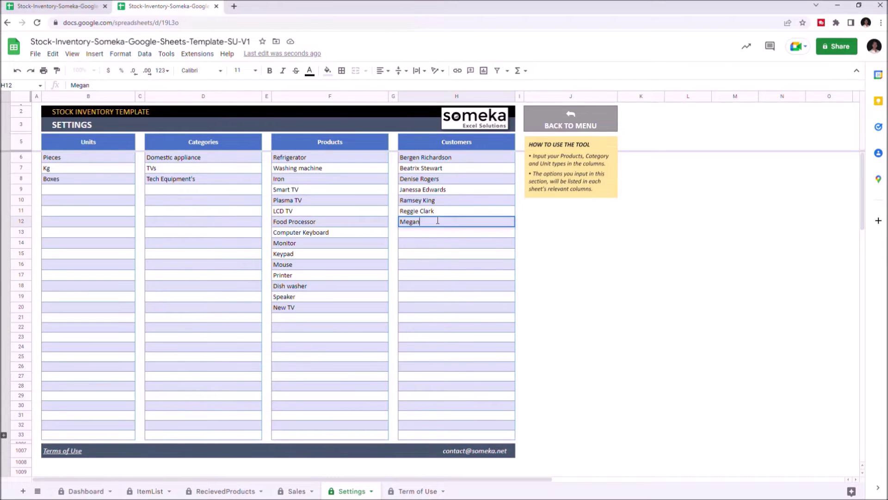
pyautogui.click(446, 243)
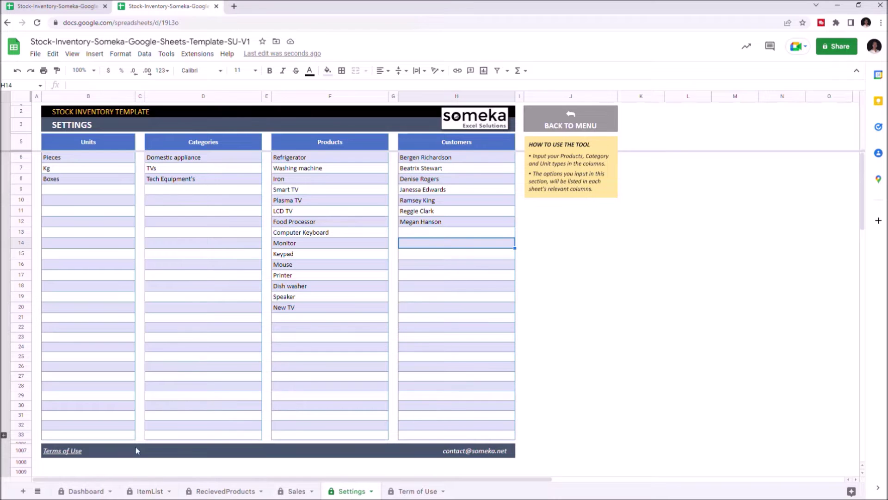
pyautogui.click(149, 491)
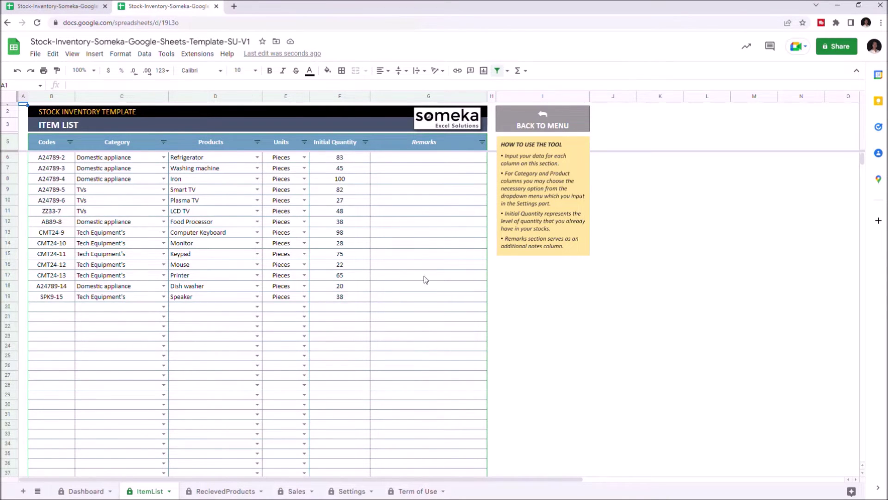
# Copy code A24789-6 from B10 into B20 and change it to A24789-7.
pyautogui.rightClick(51, 200)
pyautogui.click(76, 216)
pyautogui.rightClick(70, 305)
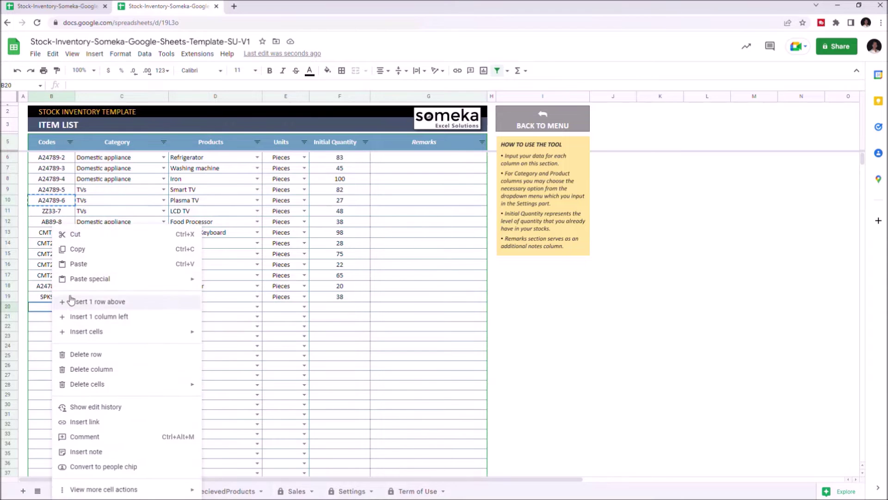
pyautogui.click(79, 264)
pyautogui.doubleClick(51, 307)
pyautogui.press('BackSpace')
pyautogui.write('789-7')
# Set row 20 to category TVs, product New TV, unit Pieces, initial quantity 20.
pyautogui.click(163, 307)
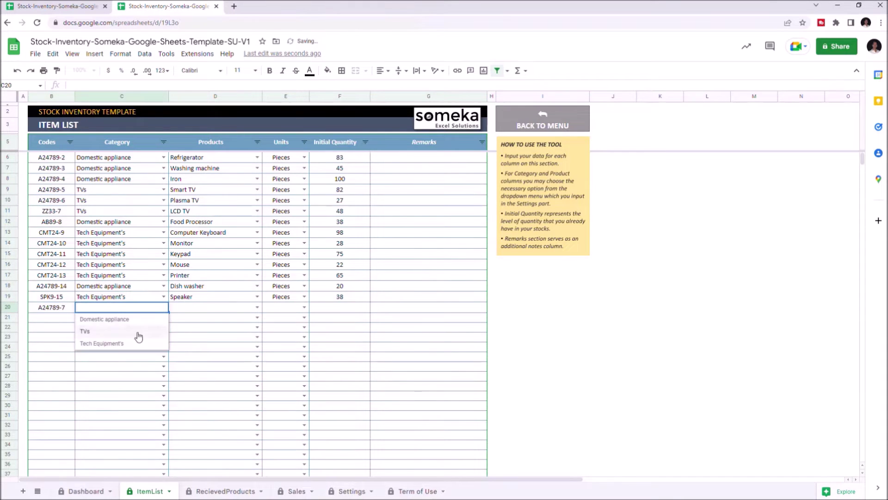
pyautogui.click(138, 331)
pyautogui.click(258, 307)
pyautogui.click(199, 453)
pyautogui.click(304, 307)
pyautogui.click(303, 318)
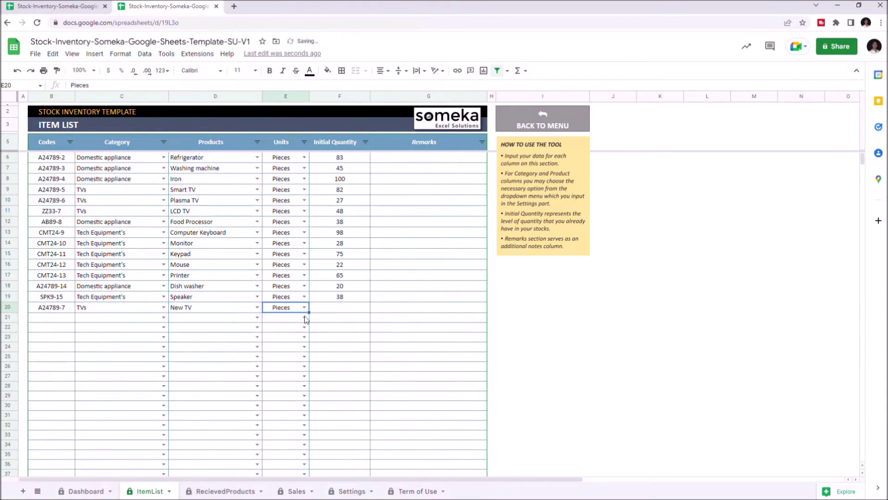
pyautogui.click(340, 308)
pyautogui.write('20')
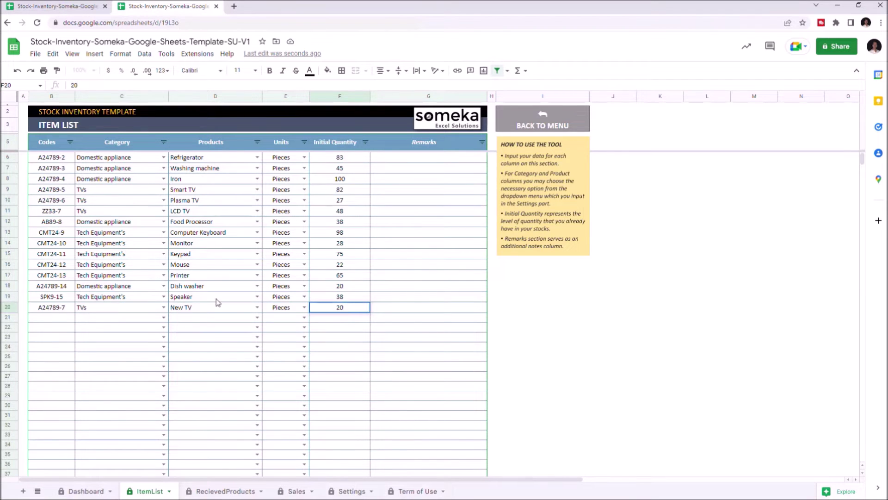
# On RecievedProducts row 22, set date 8/9/2022 and code A24789-7.
pyautogui.click(221, 492)
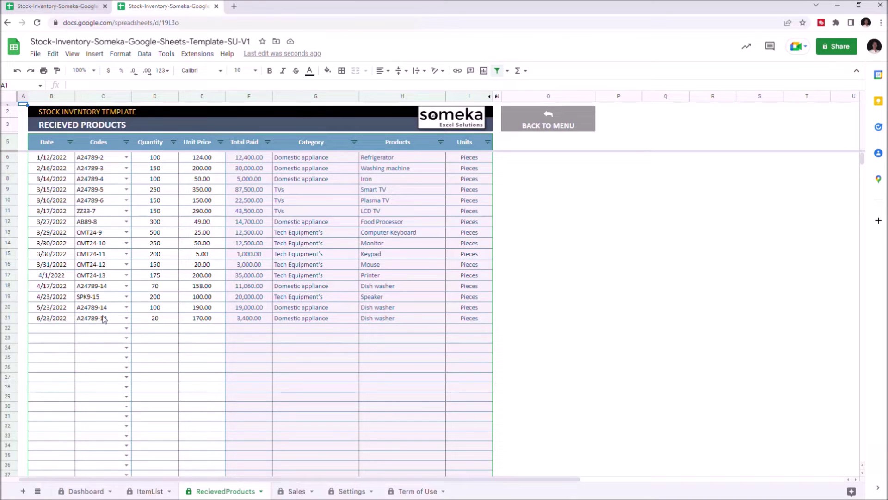
pyautogui.doubleClick(56, 329)
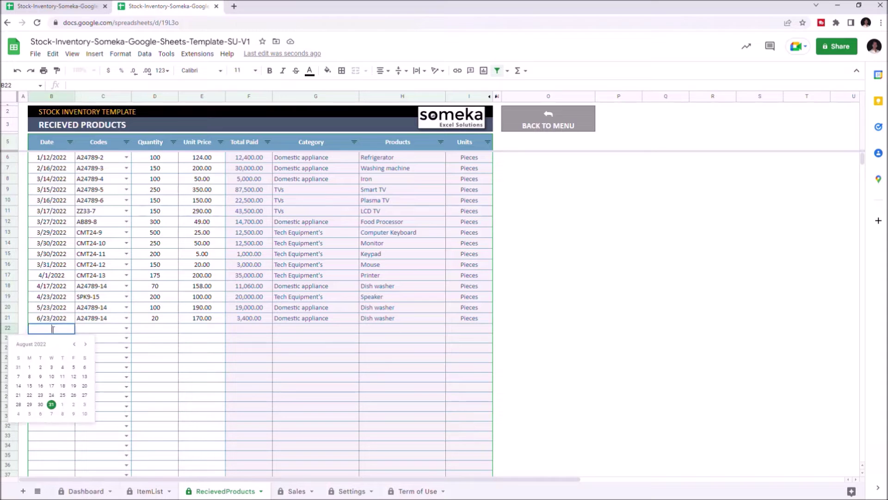
pyautogui.click(41, 378)
pyautogui.click(126, 328)
pyautogui.scroll(-1, 104, 368)
pyautogui.click(105, 368)
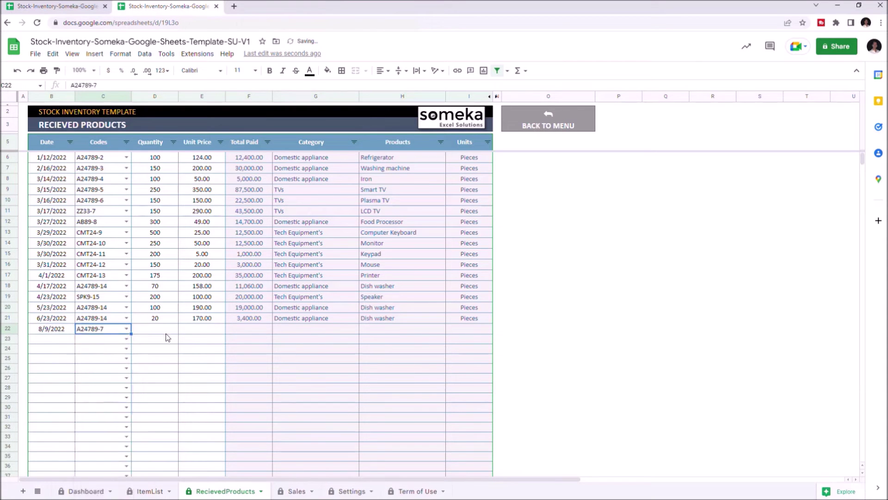
# Enter quantity 20 and unit price 200 for the received New TVs.
pyautogui.click(158, 329)
pyautogui.write('20')
pyautogui.click(205, 330)
pyautogui.write('200')
pyautogui.click(205, 349)
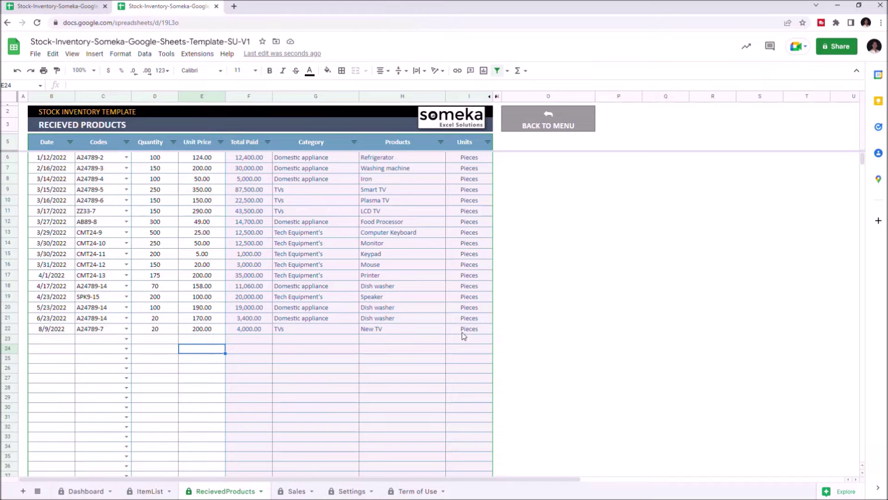
# On Sales row 23, set code A24789-7, date 8/16/2022 and the new customer.
pyautogui.click(284, 493)
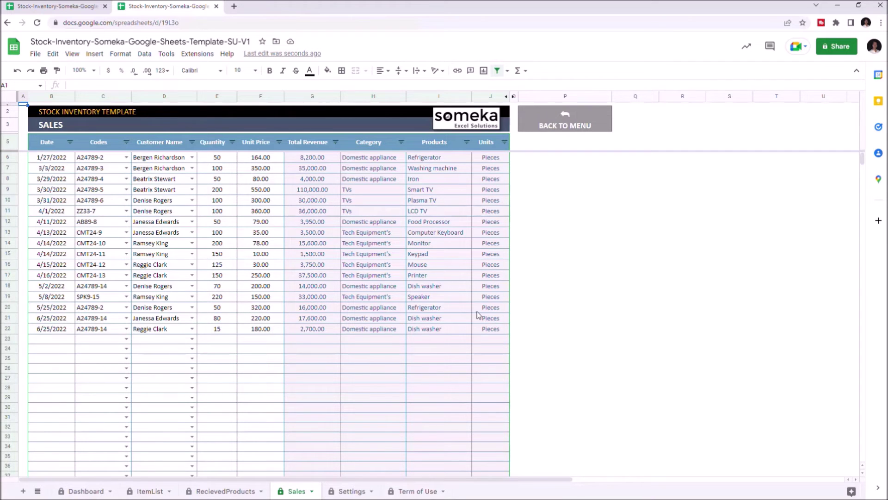
pyautogui.click(159, 350)
pyautogui.click(125, 340)
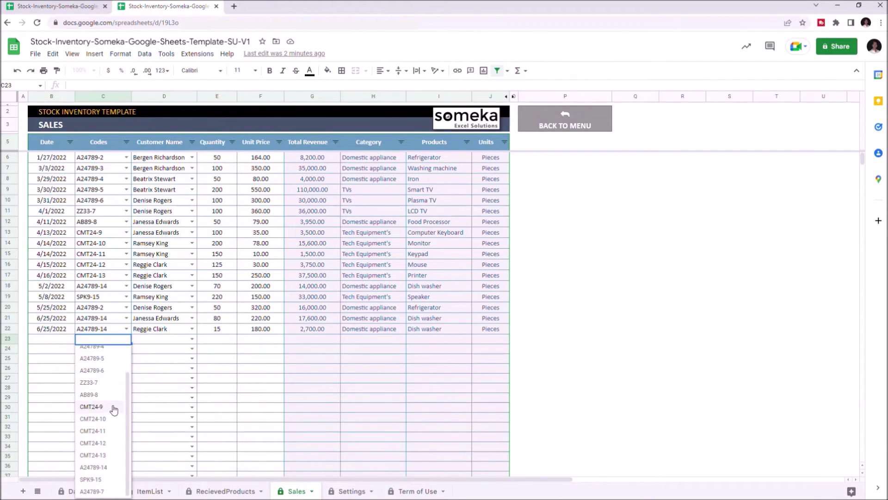
pyautogui.click(114, 406)
pyautogui.doubleClick(50, 339)
pyautogui.click(41, 397)
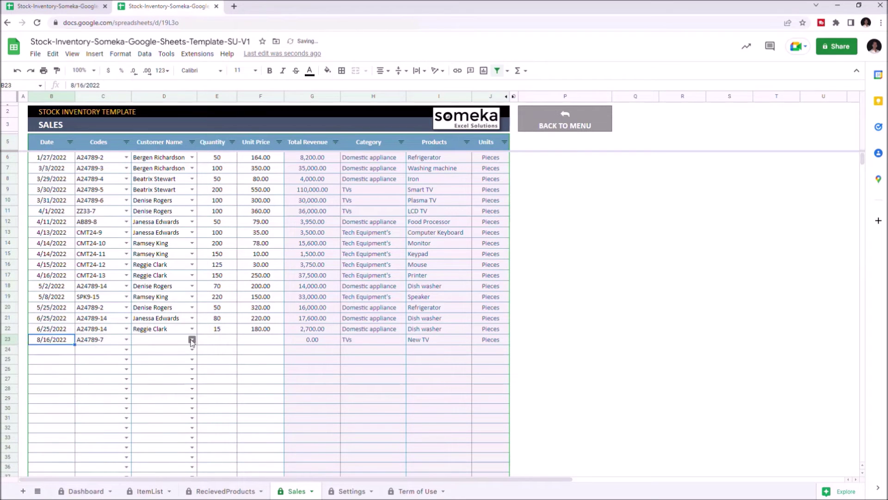
pyautogui.click(192, 340)
pyautogui.click(166, 423)
# Enter sale quantity 20 and unit price 250 for the New TVs.
pyautogui.click(222, 340)
pyautogui.write('20')
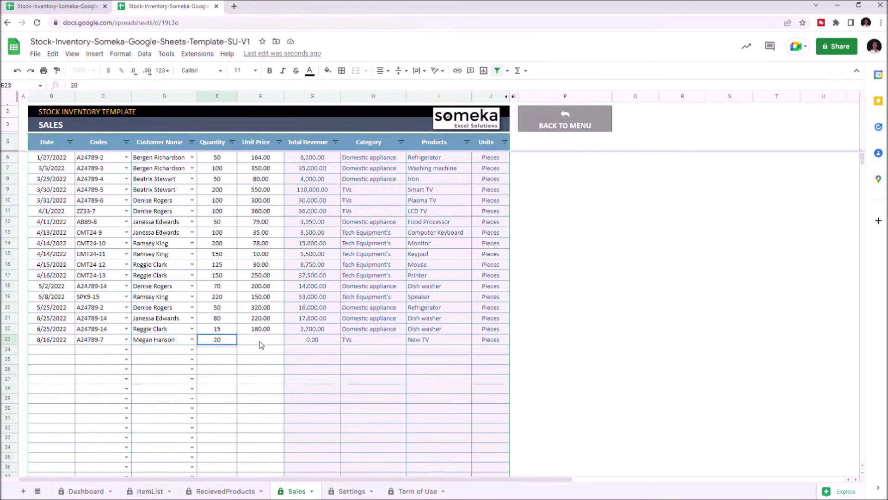
pyautogui.click(259, 341)
pyautogui.write('250')
pyautogui.click(310, 362)
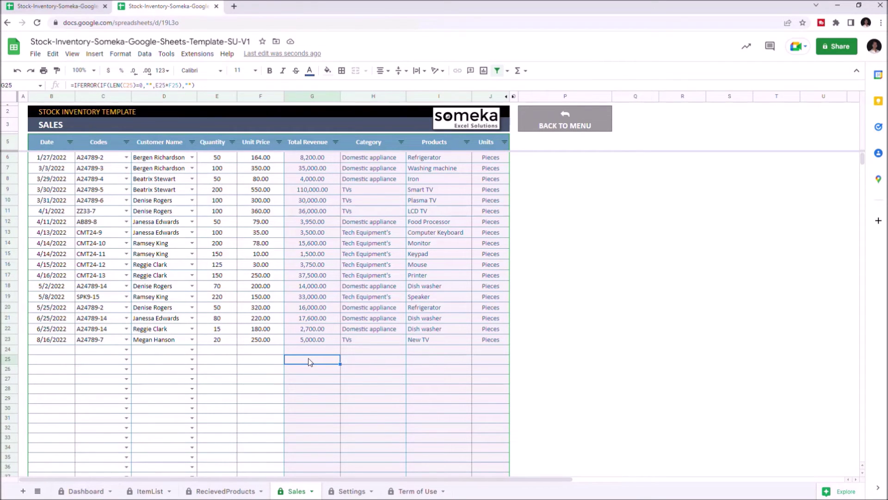
pyautogui.click(80, 492)
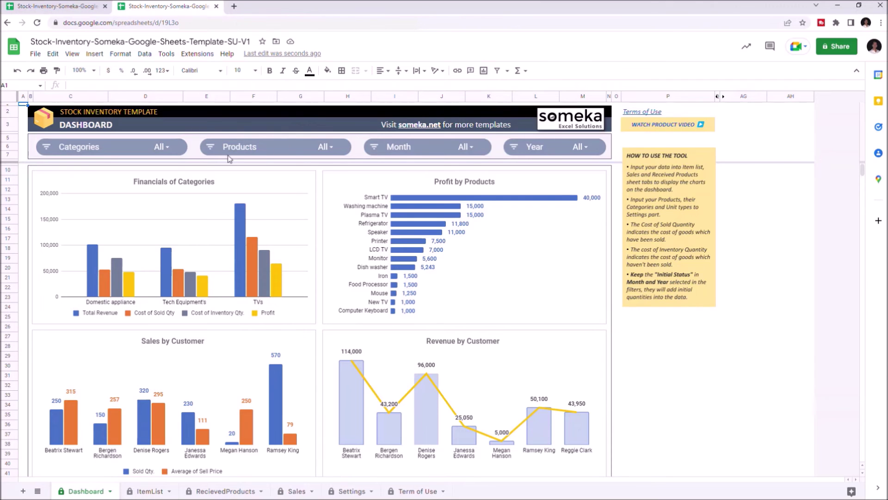
# Review the Dashboard charts and Overall Inventory Report showing New TV's 1,000 profit.
pyautogui.click(329, 149)
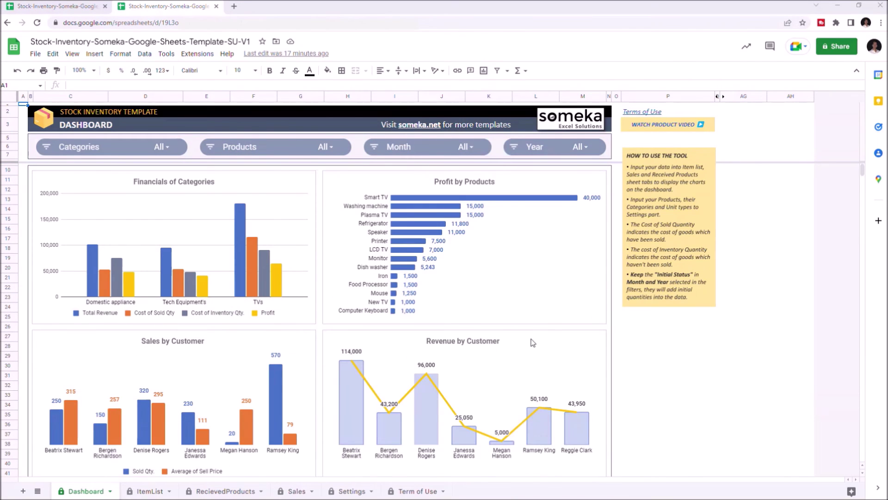
pyautogui.scroll(-5, 535, 346)
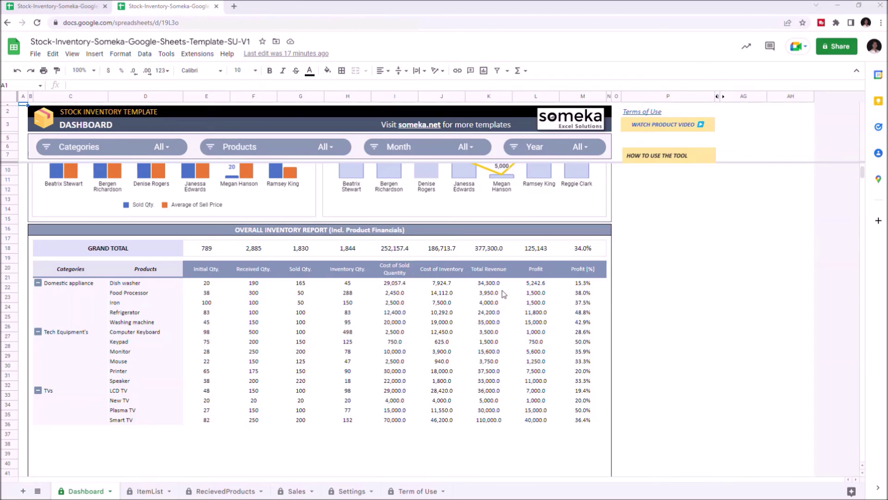
pyautogui.scroll(10, 501, 290)
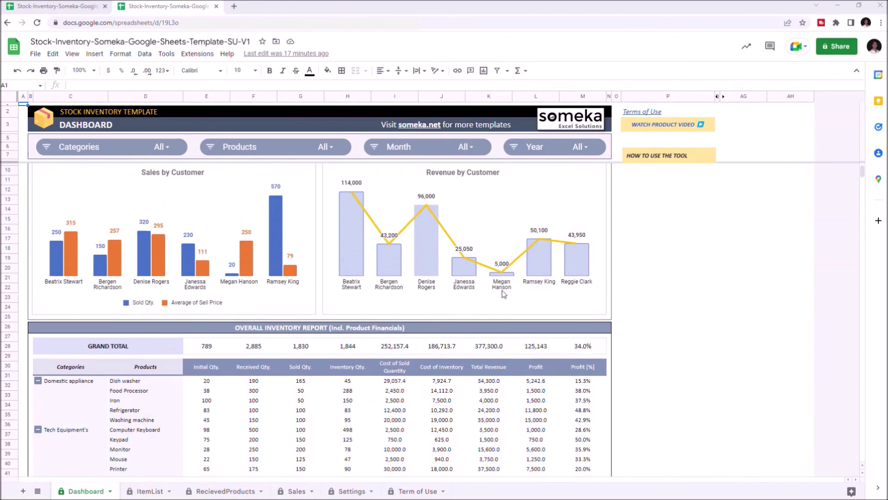